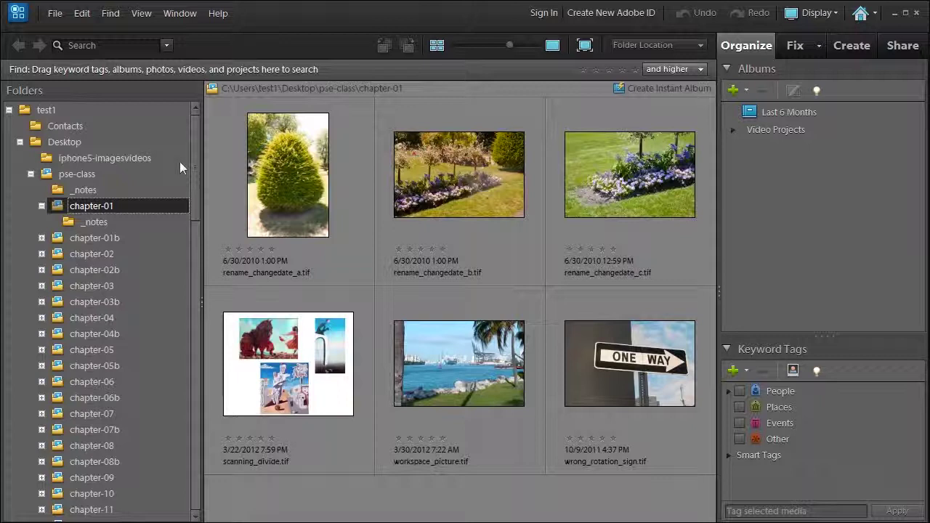
Select the three plant photos in chapter-01 together.
left_click(298, 203)
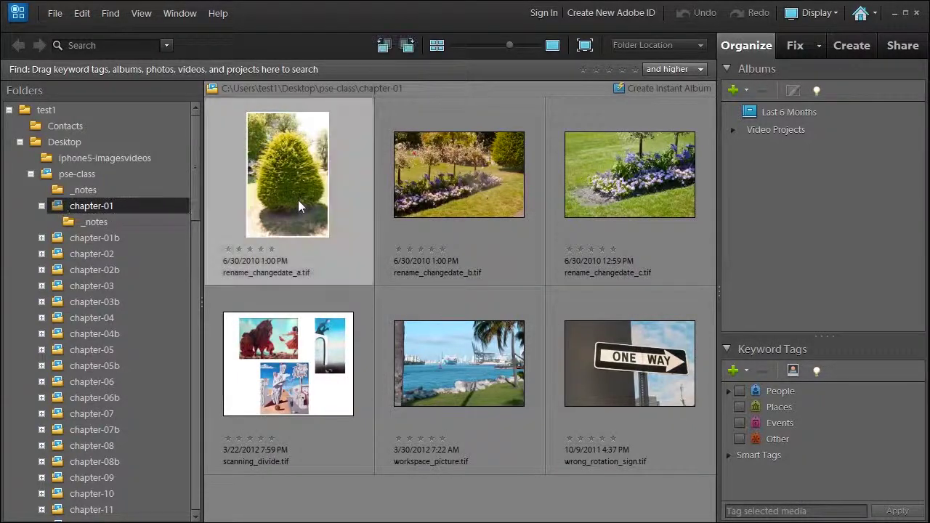
left_click(640, 186, "shift")
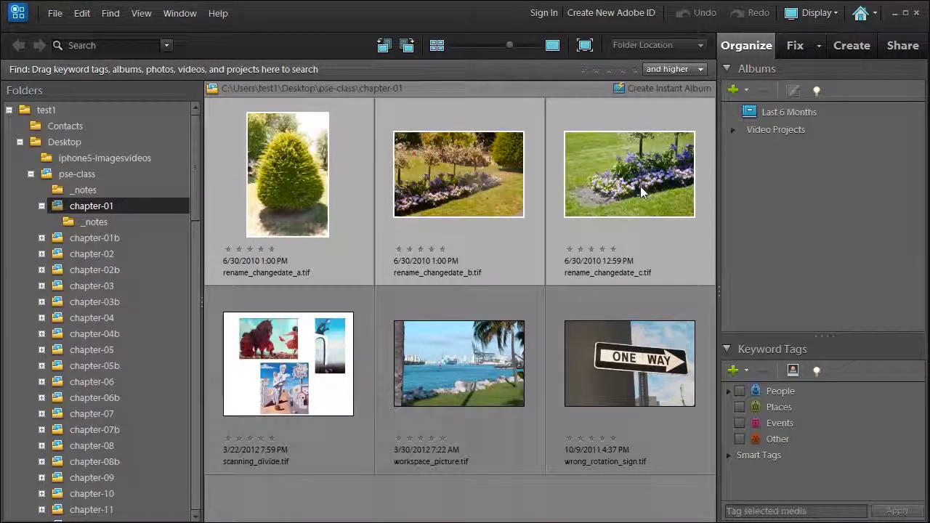
left_click(284, 187)
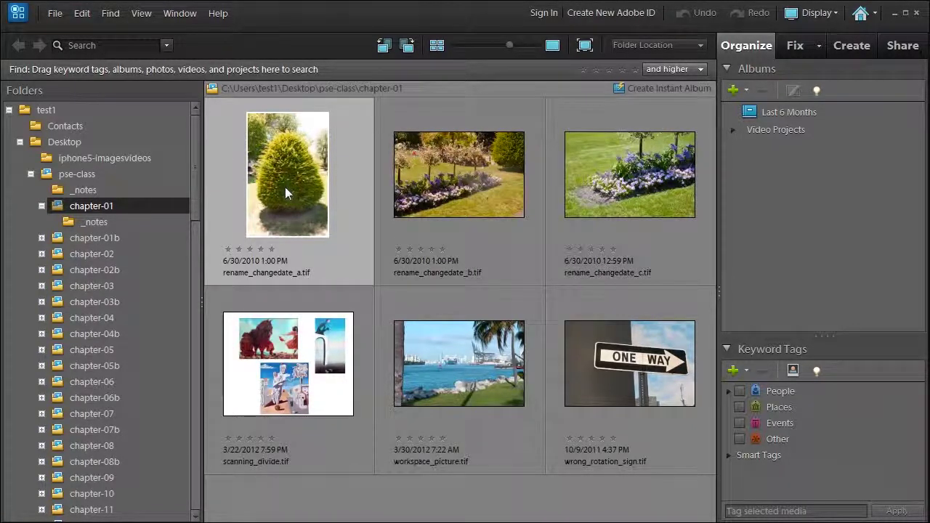
left_click(429, 194, "ctrl")
left_click(595, 194, "ctrl")
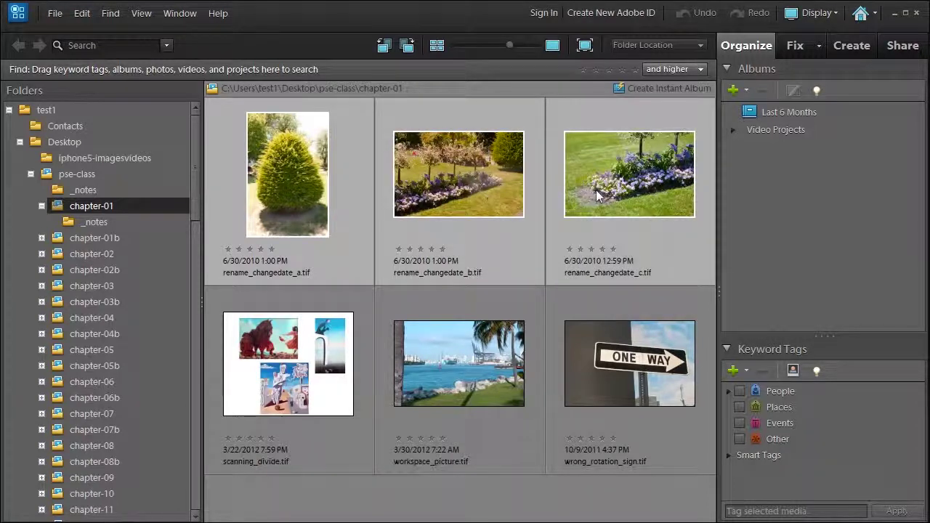
Rename the selected photos with the common base name 'boston_plants'.
left_click(56, 14)
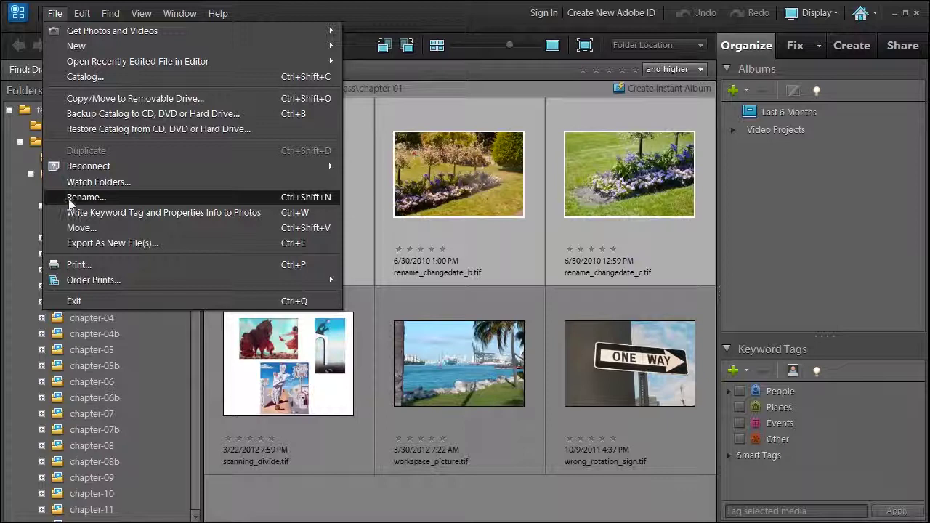
left_click(70, 198)
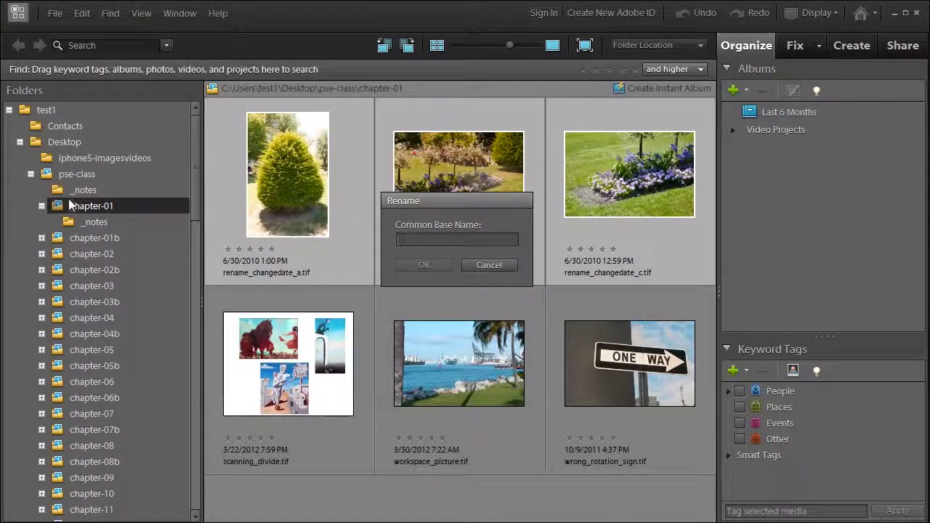
type("bost")
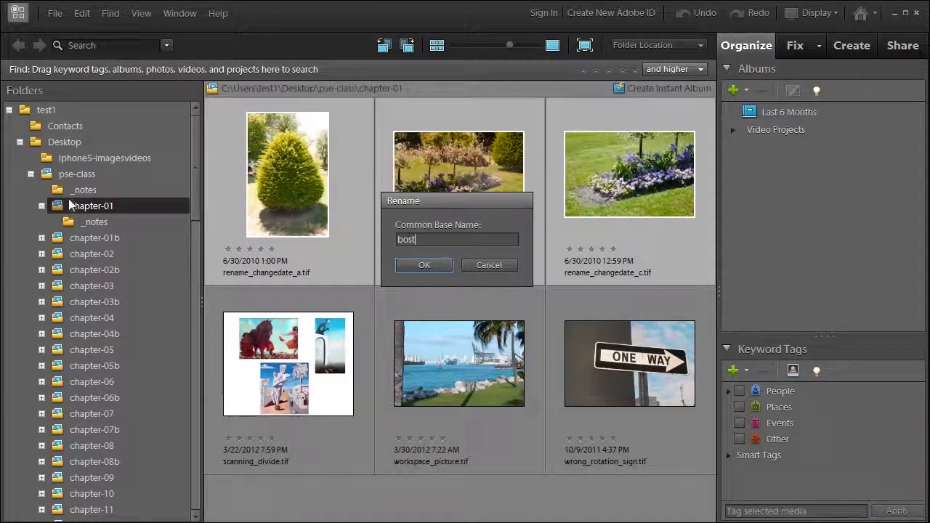
type("on_plants")
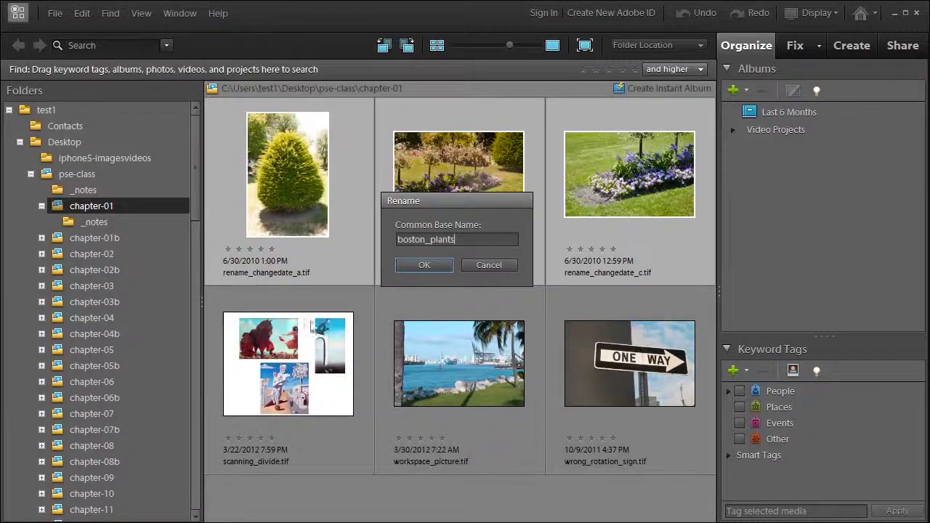
left_click(430, 264)
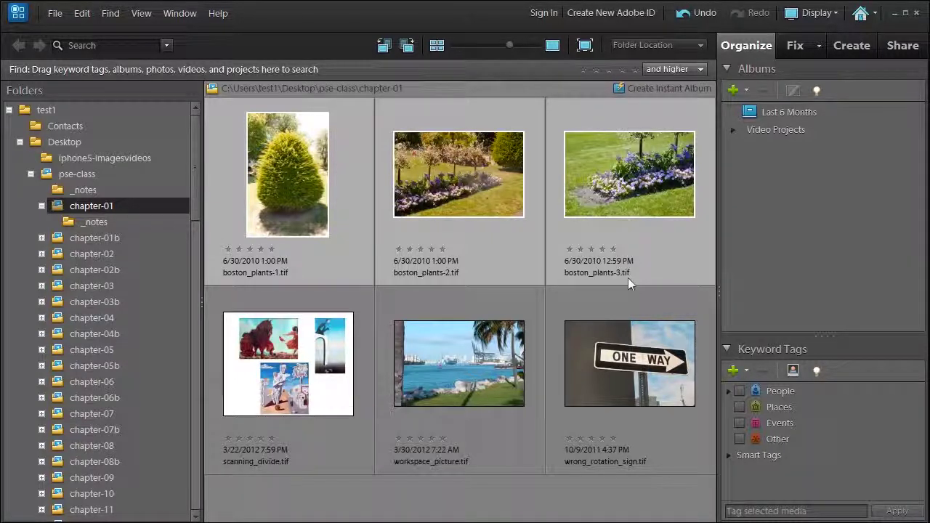
Select boston_plants-1, boston_plants-2 and boston_plants-3 together and bring up the Edit menu.
left_click(374, 303)
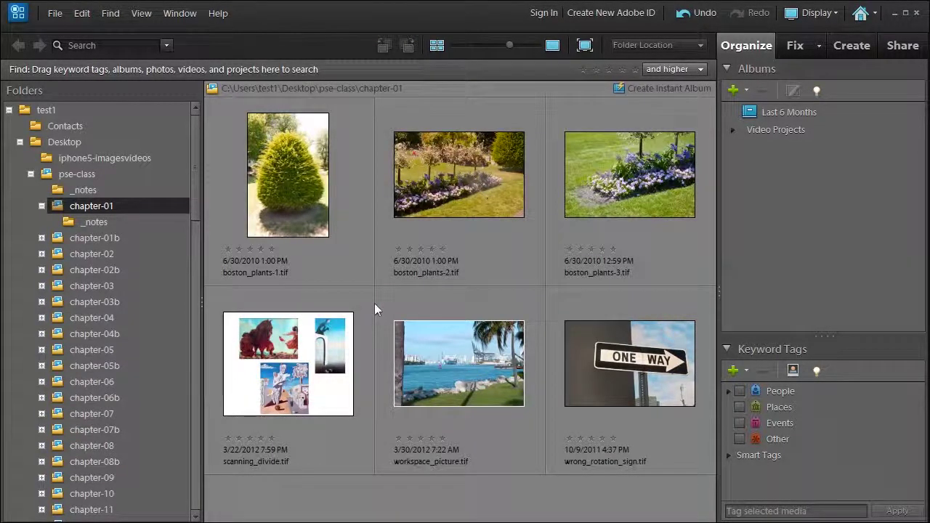
key("ctrl+z")
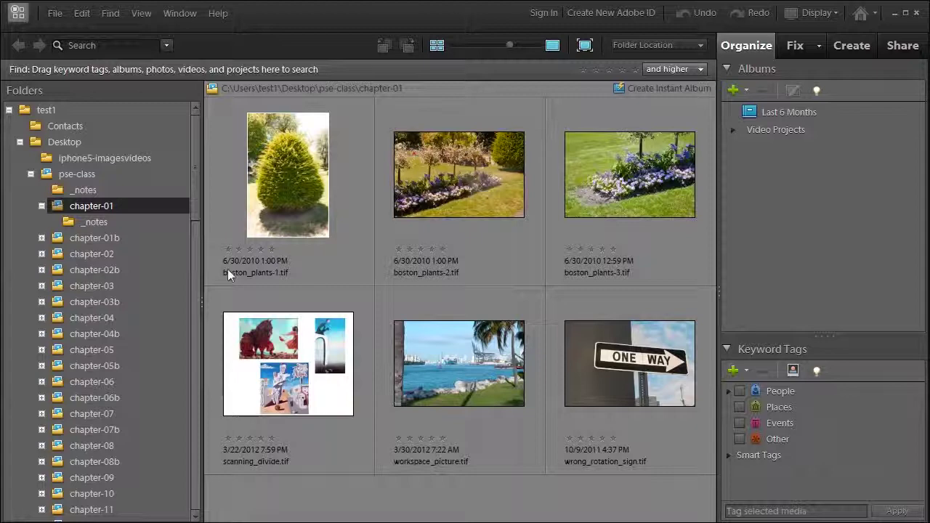
left_click(300, 184)
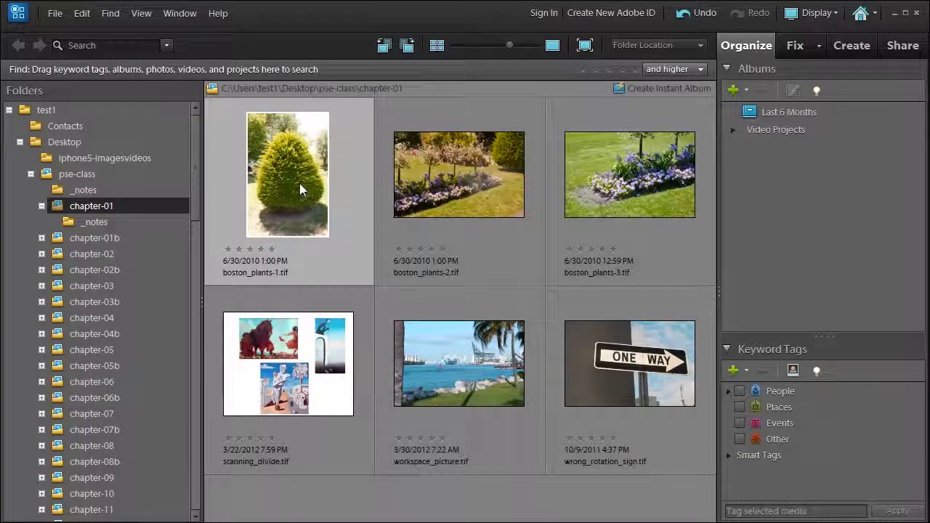
left_click(474, 186, "ctrl")
left_click(595, 190, "ctrl")
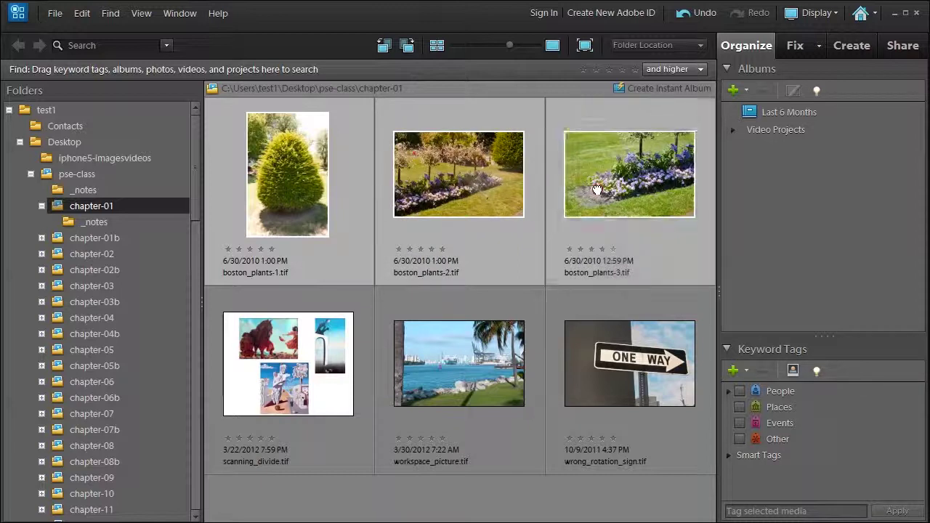
key("ctrl+shift+a")
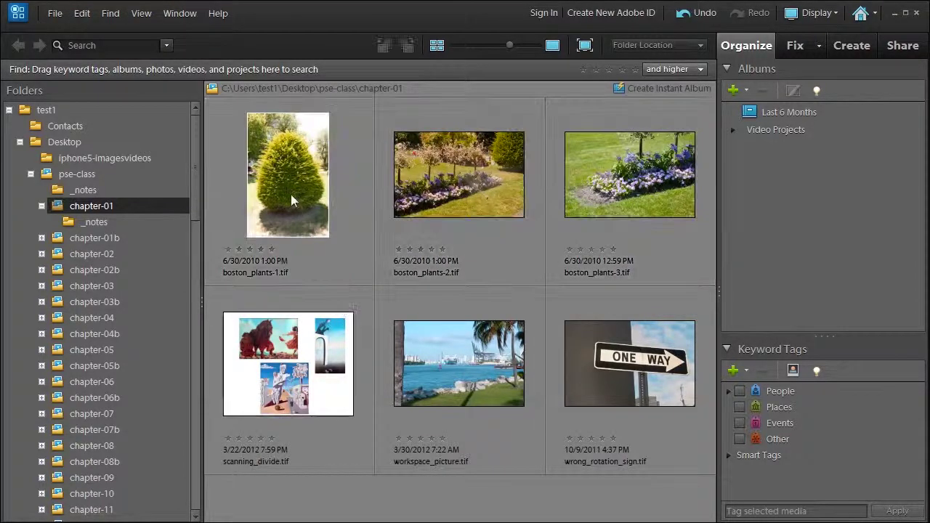
left_click(290, 194)
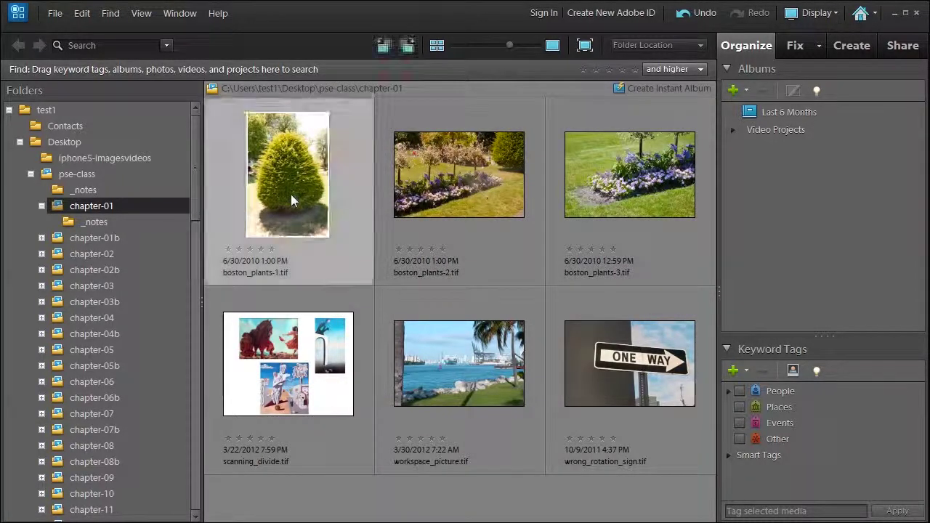
left_click(661, 193, "shift")
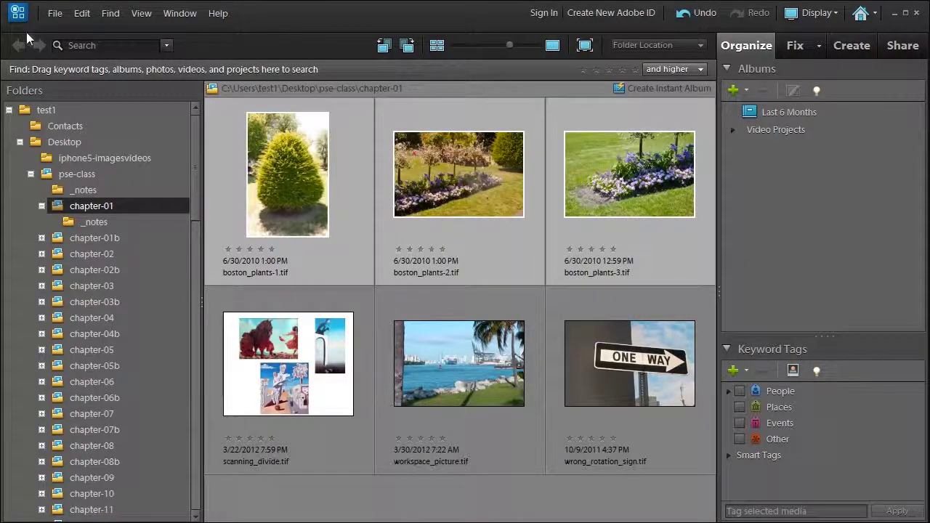
left_click(85, 16)
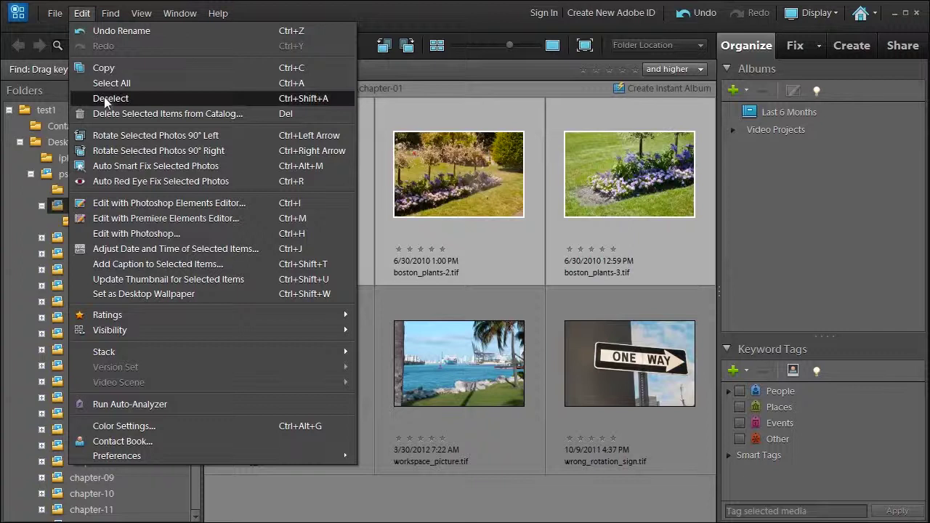
Adjust the three photos' date to April 1, 2010 with the time marked Unknown.
left_click(119, 250)
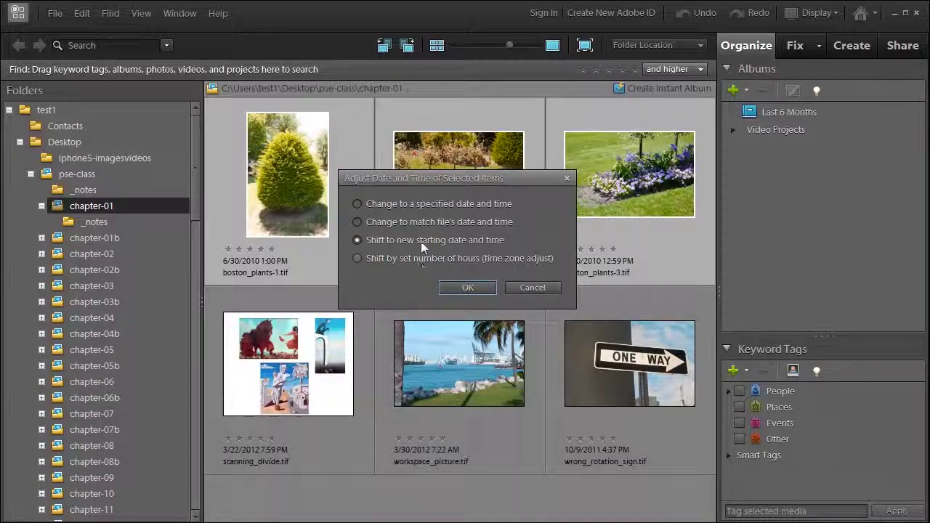
left_click(358, 204)
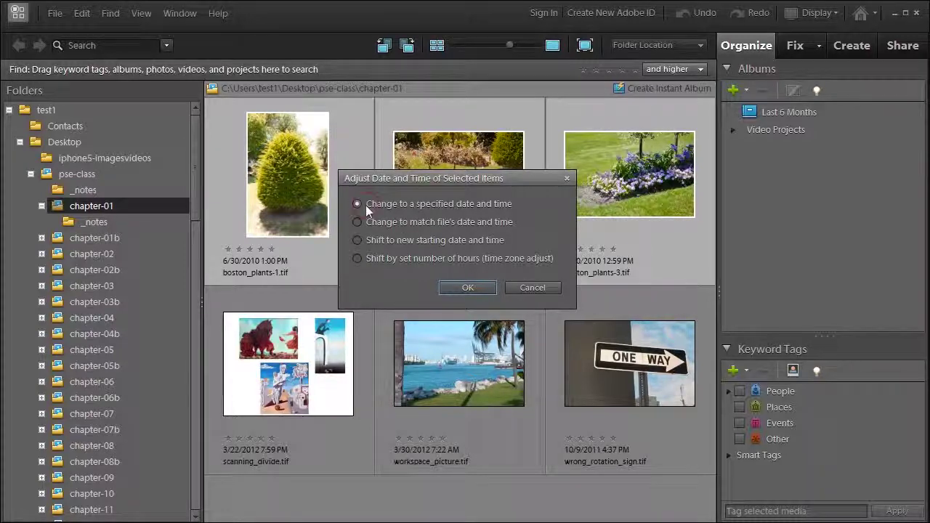
left_click(465, 286)
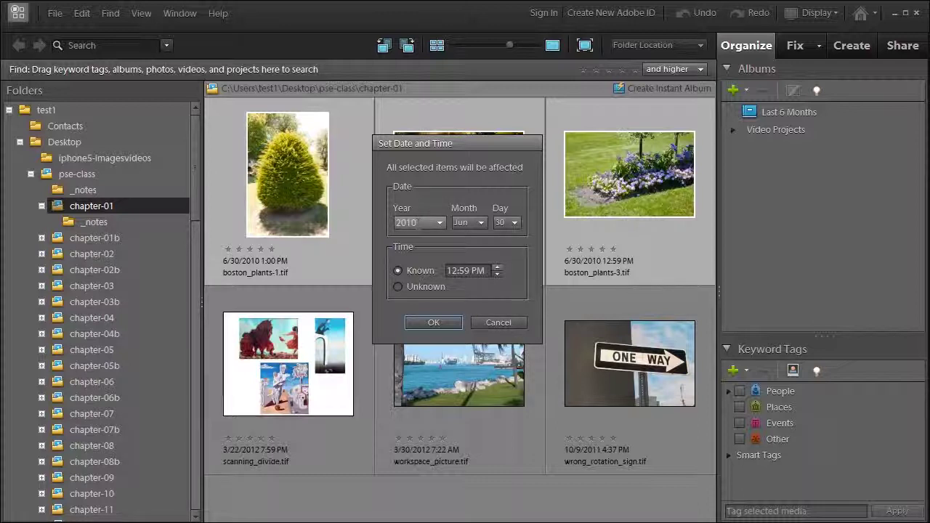
left_click(478, 222)
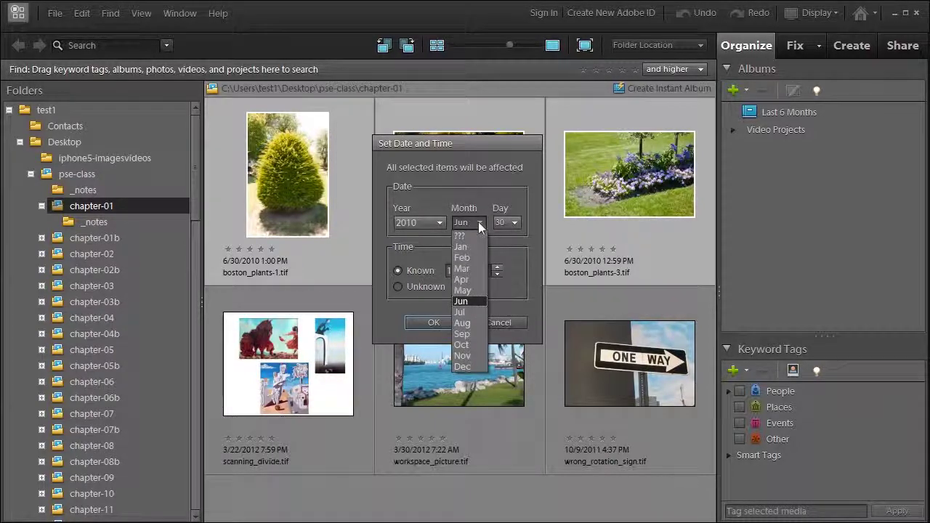
left_click(476, 279)
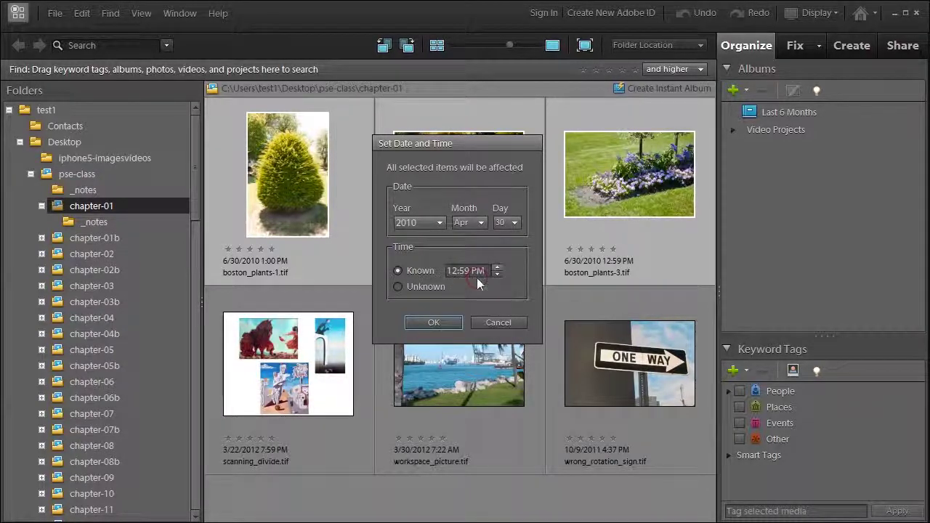
left_click(514, 223)
left_click_drag(512, 315, 513, 247)
left_click(499, 248)
left_click(399, 287)
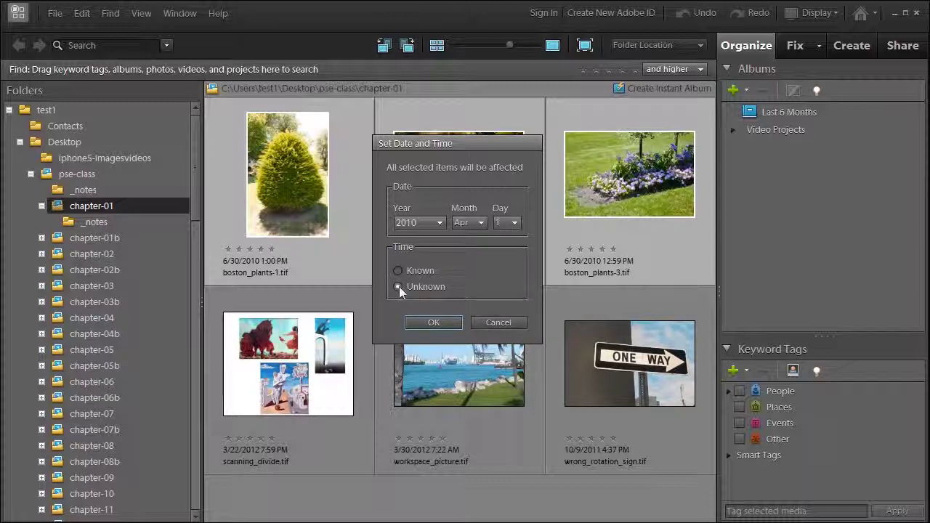
left_click(434, 323)
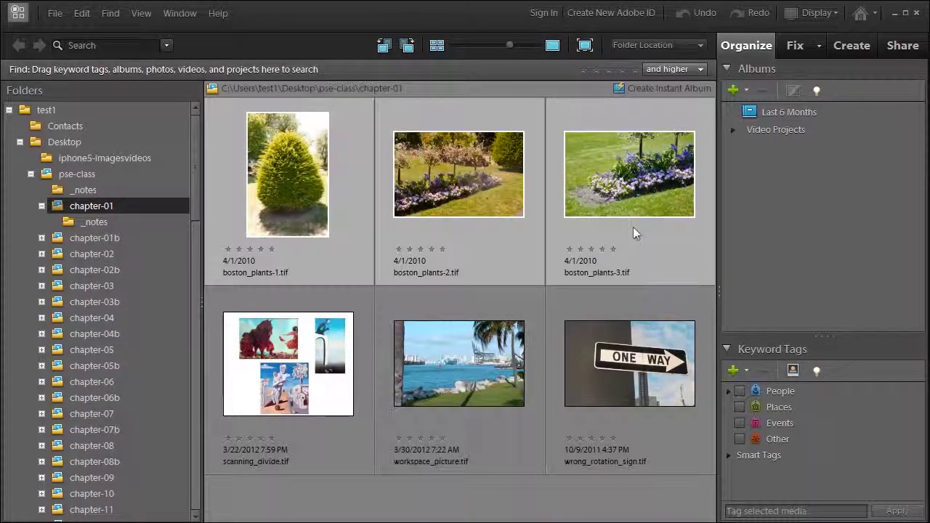
left_click(613, 249)
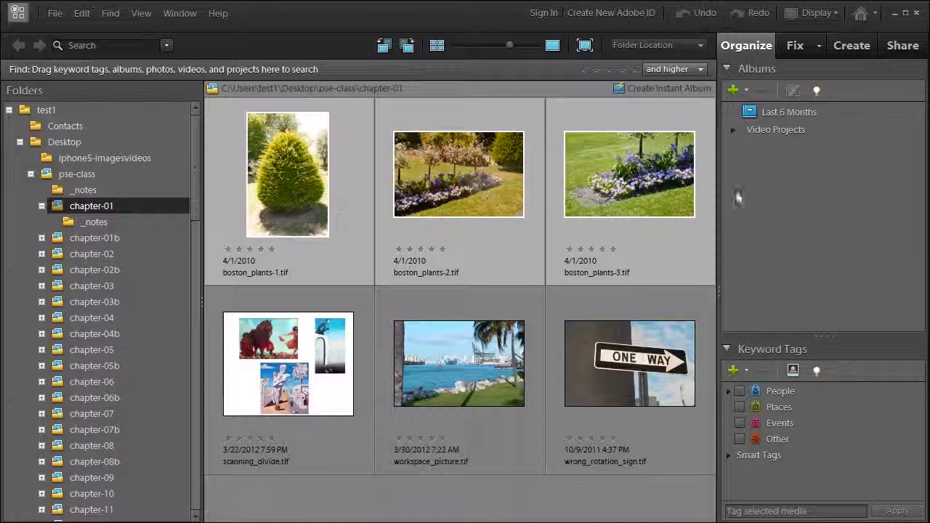
Mark the selected boston_plants photos as hidden via Edit > Visibility.
left_click(82, 14)
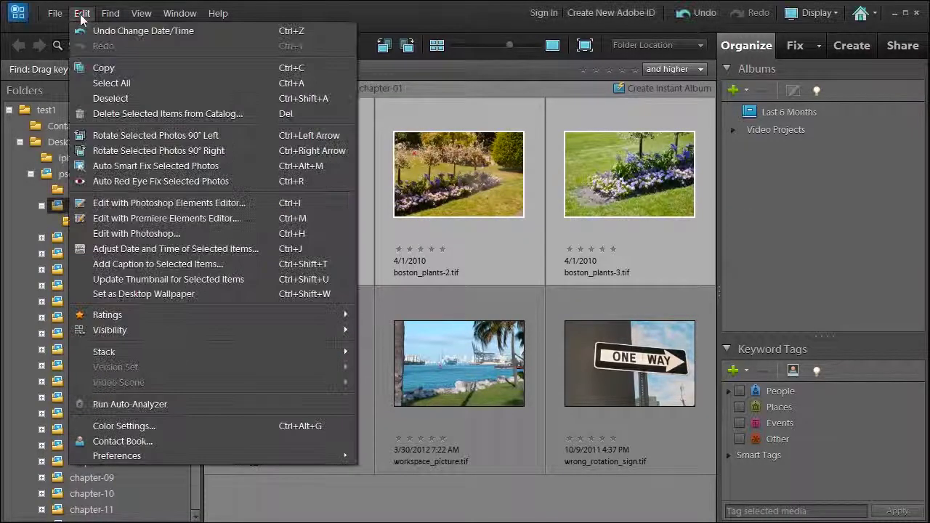
mouse_move(135, 334)
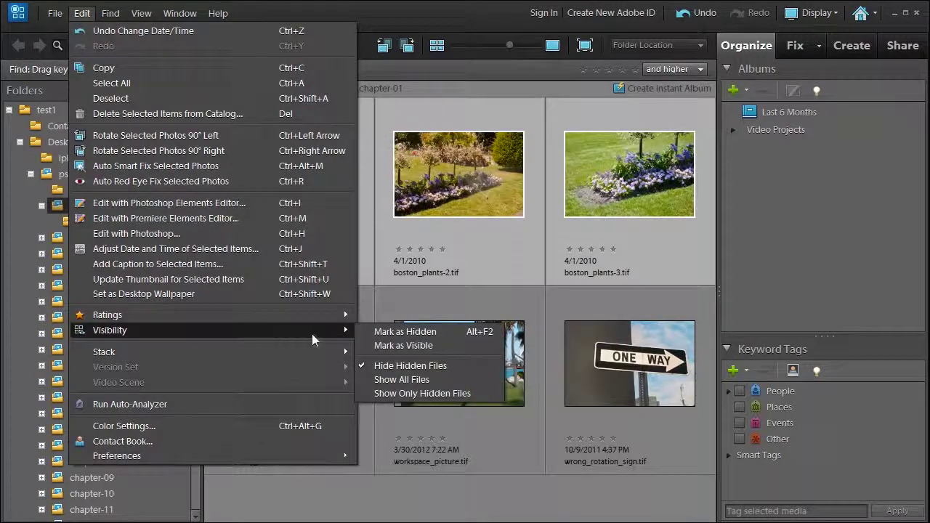
left_click(398, 334)
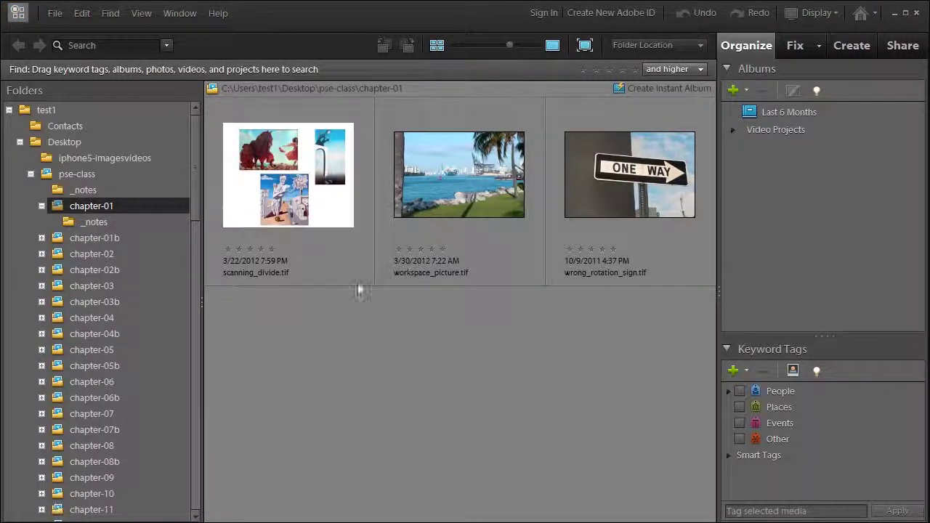
left_click(82, 13)
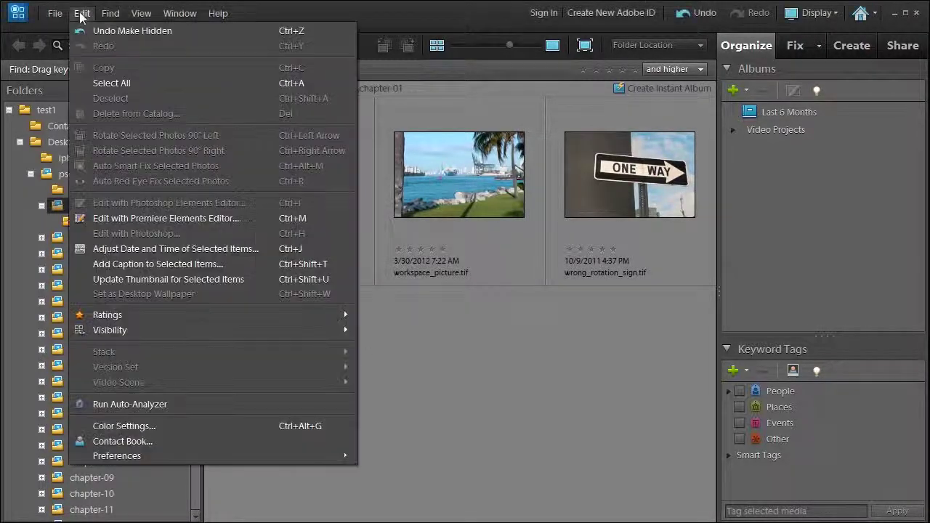
mouse_move(130, 327)
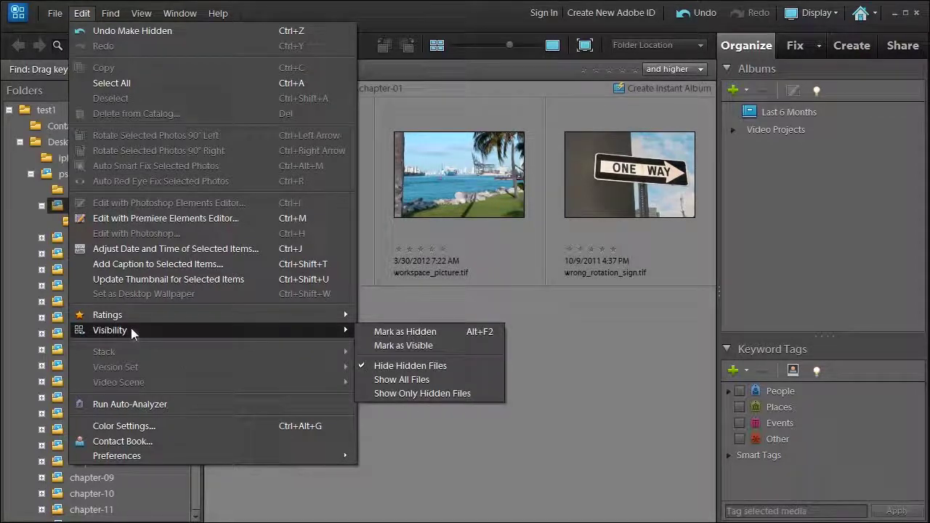
left_click(385, 394)
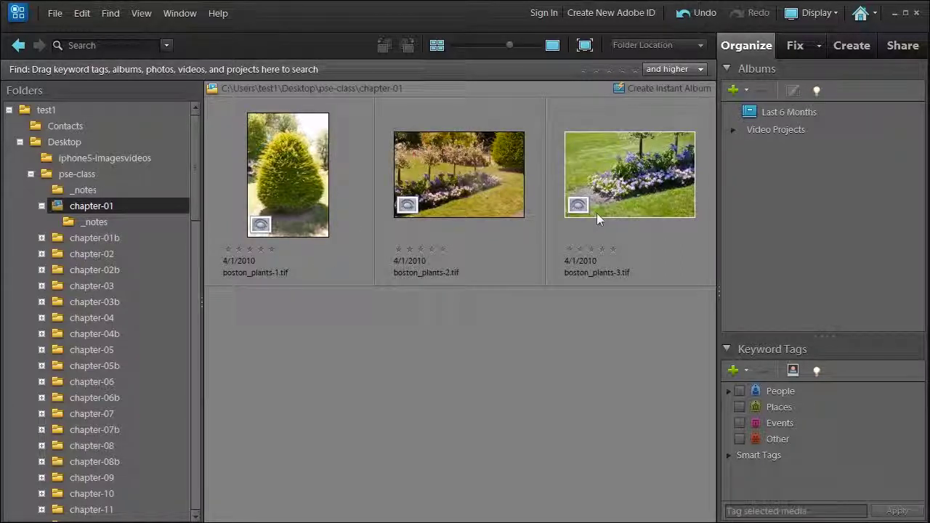
left_click(84, 19)
mouse_move(184, 332)
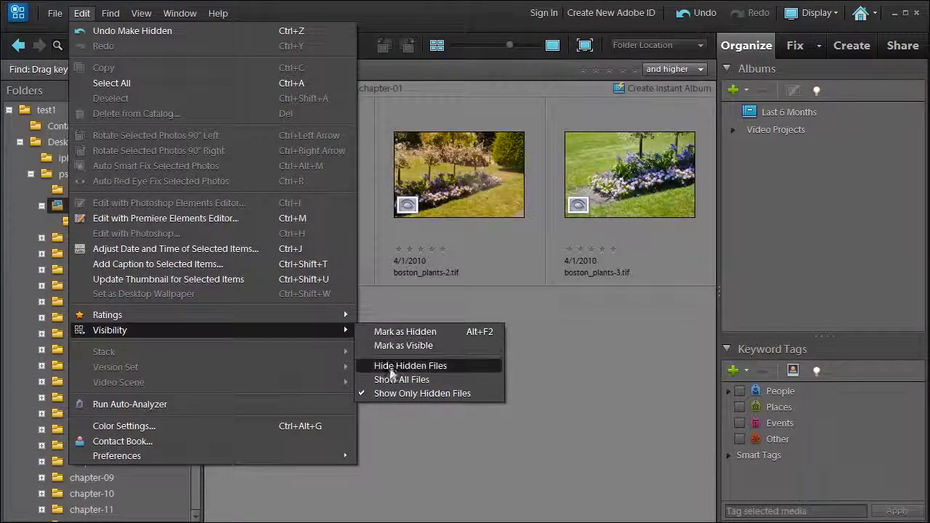
left_click(388, 377)
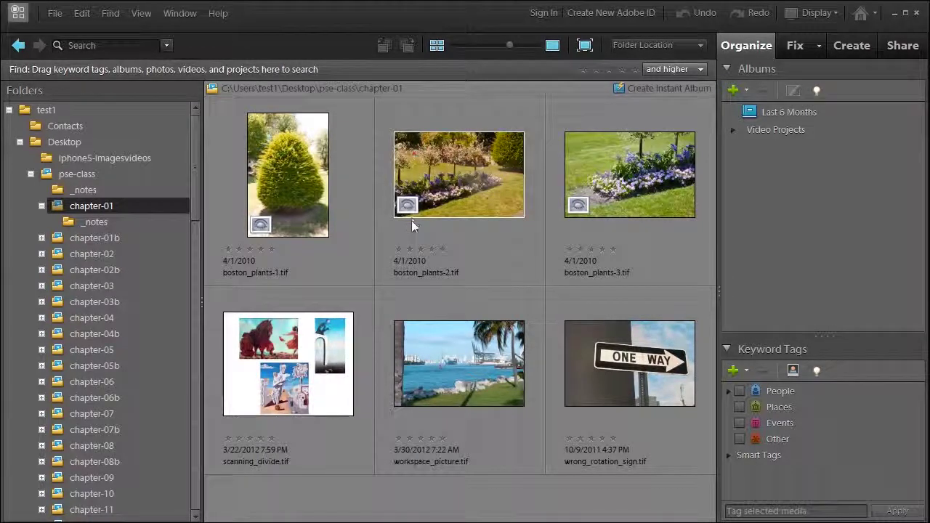
left_click(83, 12)
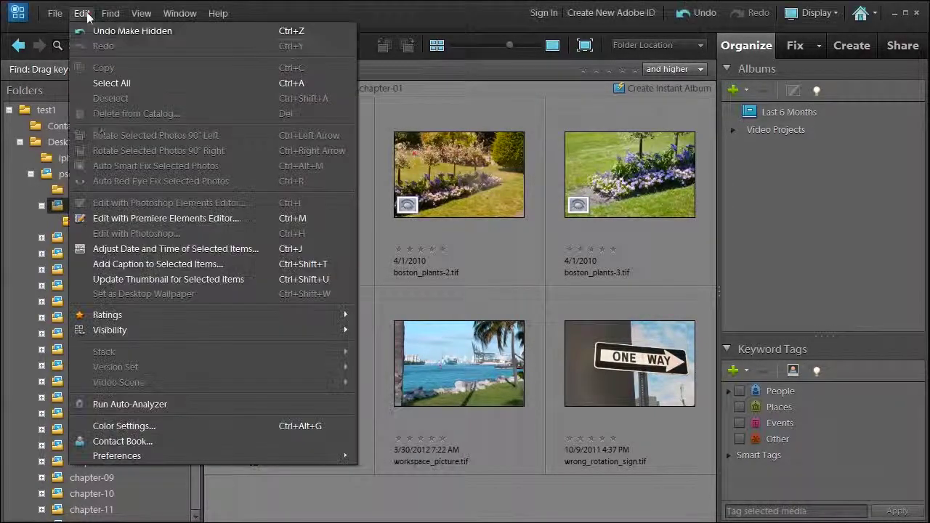
mouse_move(151, 334)
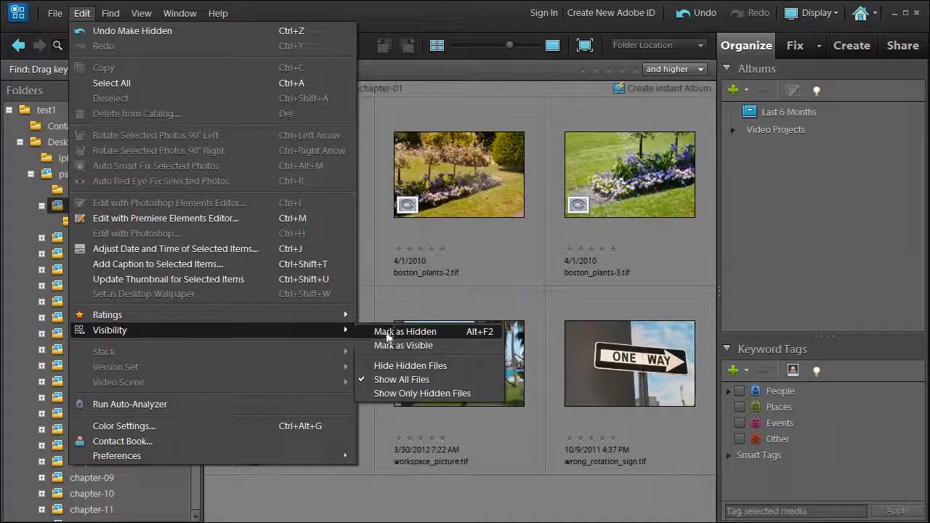
Switch the view to Show All Files so the hidden photos appear.
left_click(391, 367)
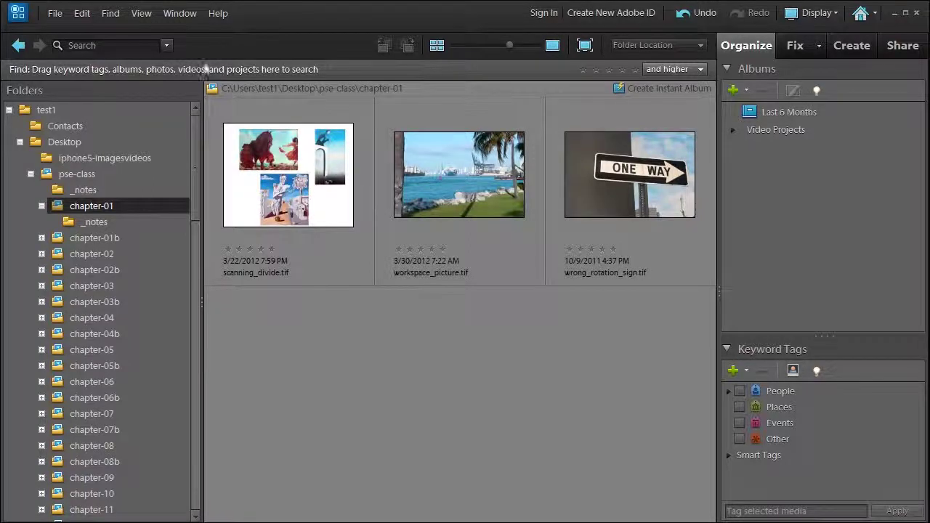
left_click(78, 13)
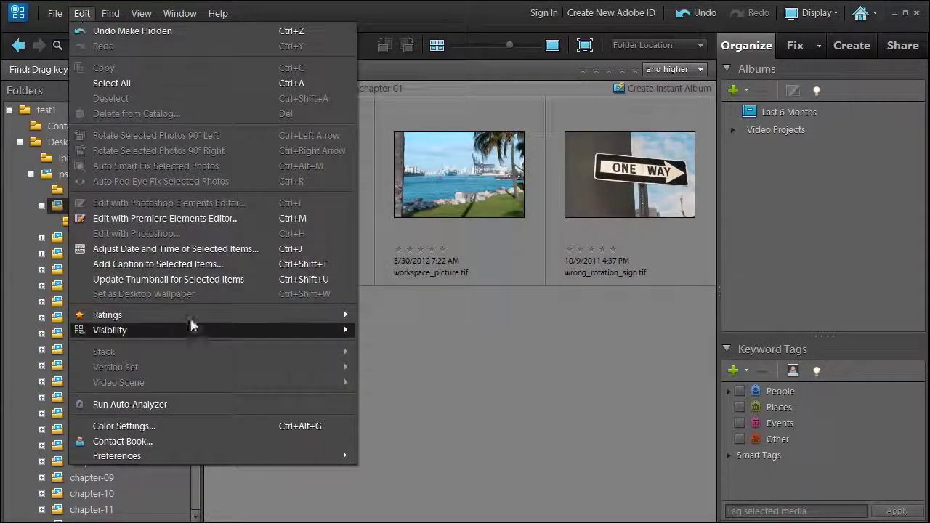
mouse_move(191, 336)
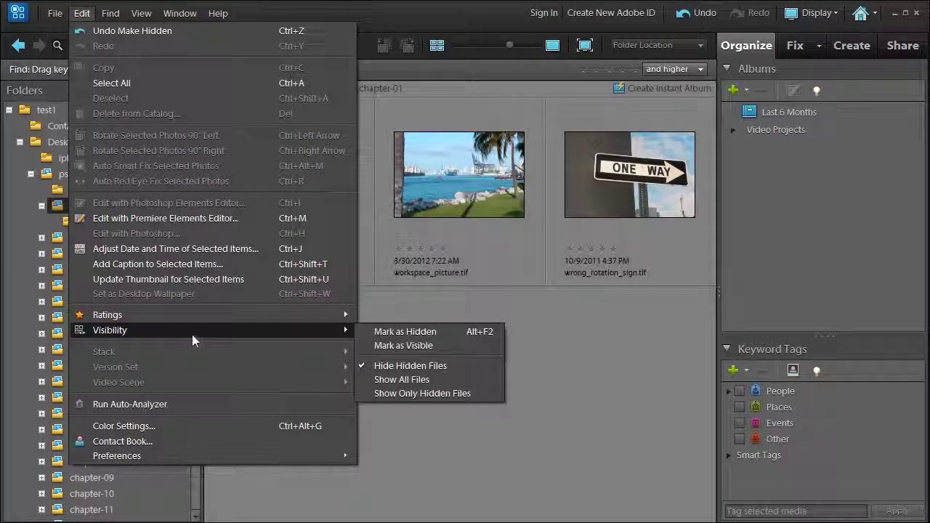
left_click(396, 381)
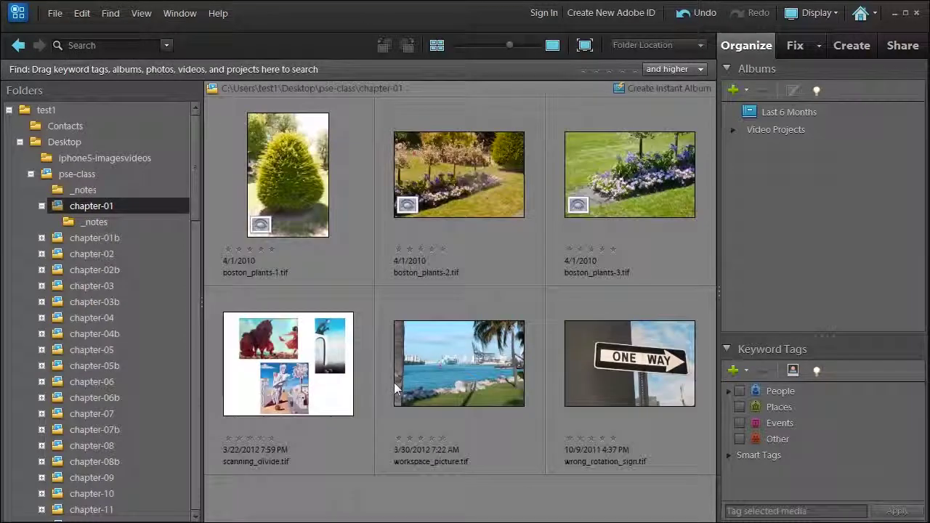
Select the three boston_plants photos and mark them as visible.
left_click(292, 186)
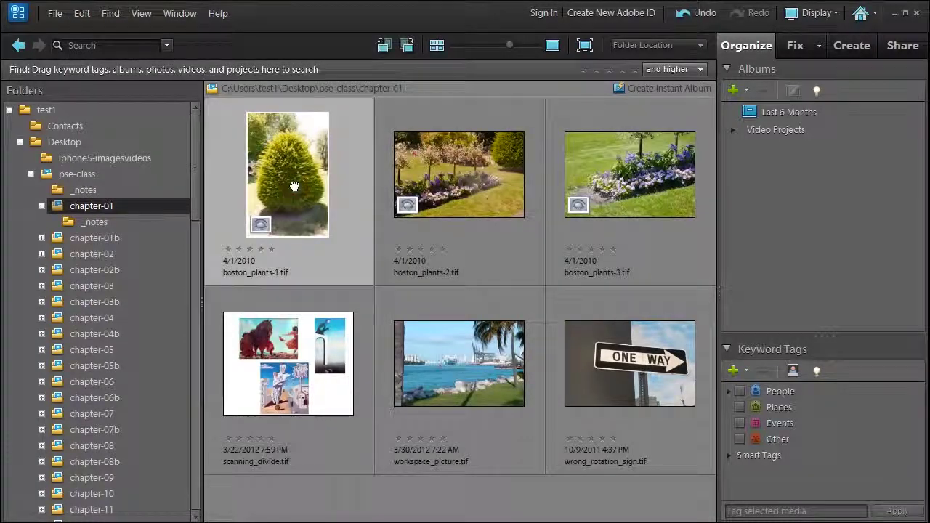
left_click(630, 186, "shift")
left_click(82, 13)
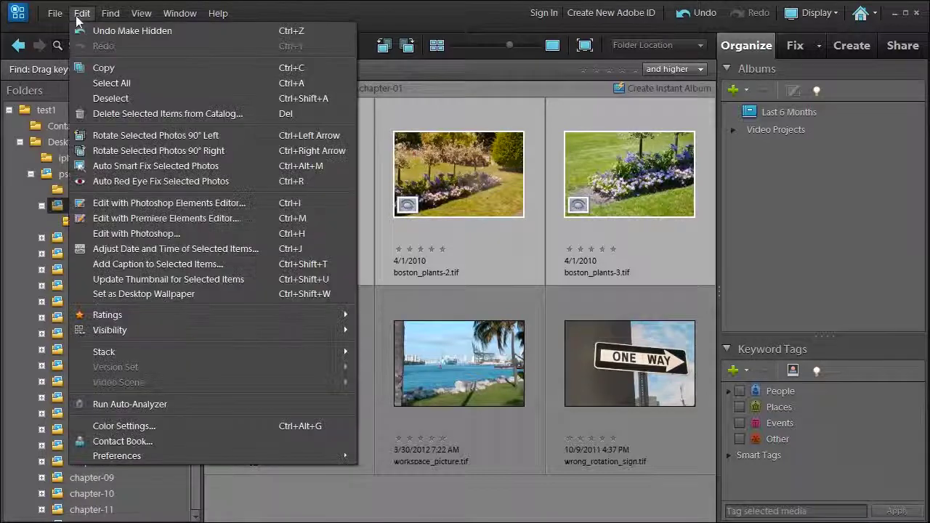
mouse_move(134, 330)
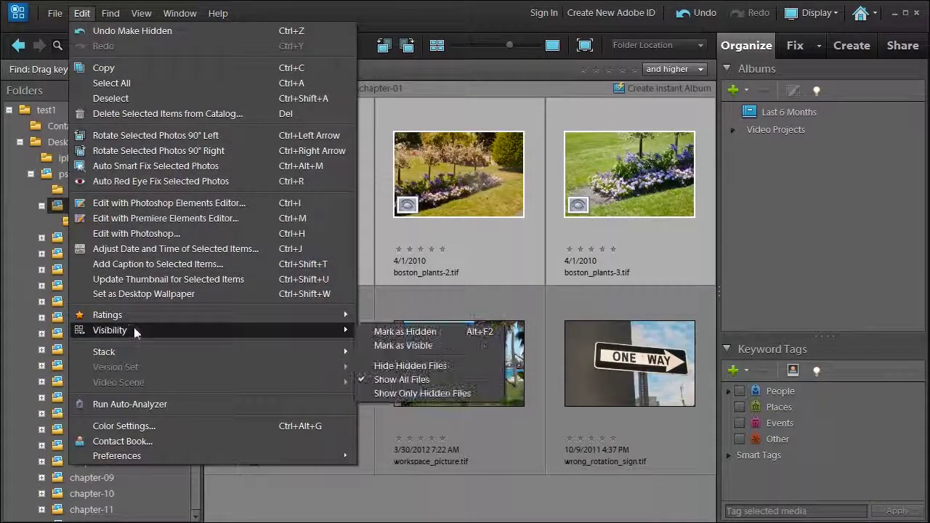
left_click(402, 345)
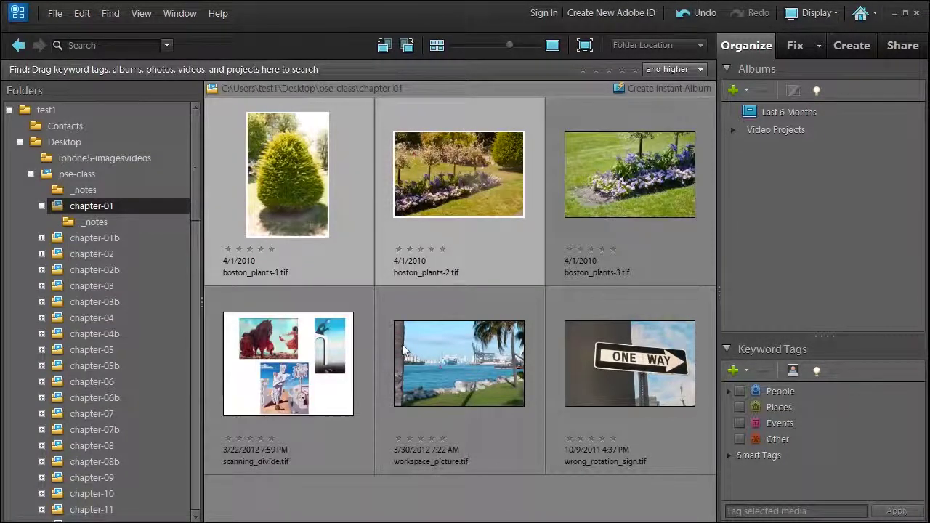